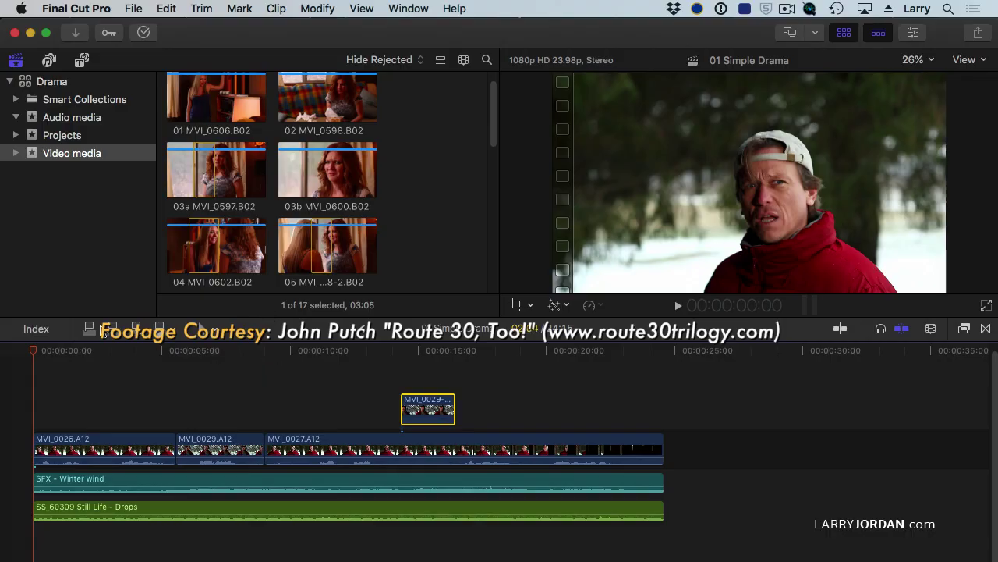
- Show the Roles list in the timeline index for 01 Simple Drama and switch off Dialogue
{"action": "left_click", "coordinate": [35, 329]}
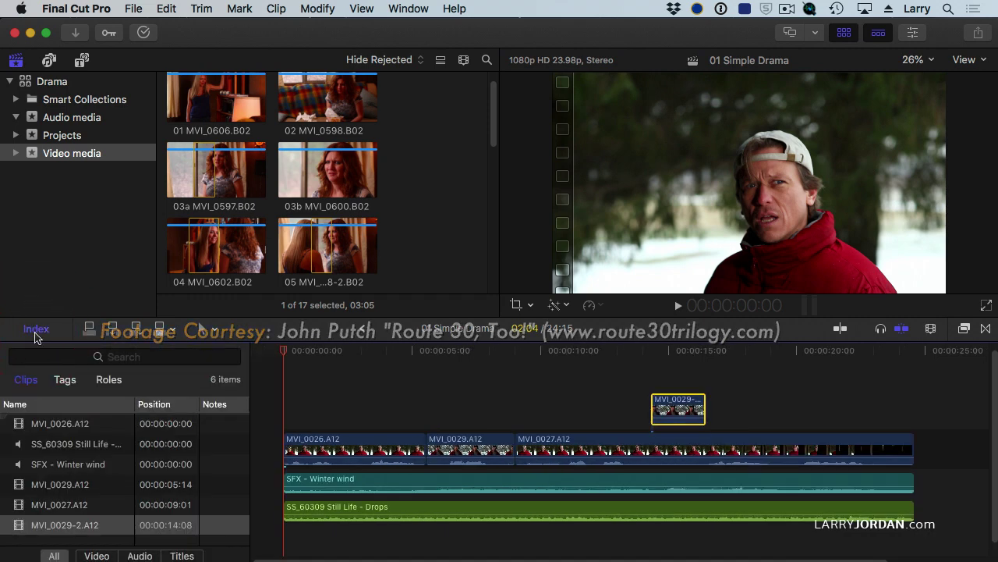
{"action": "left_click", "coordinate": [110, 379]}
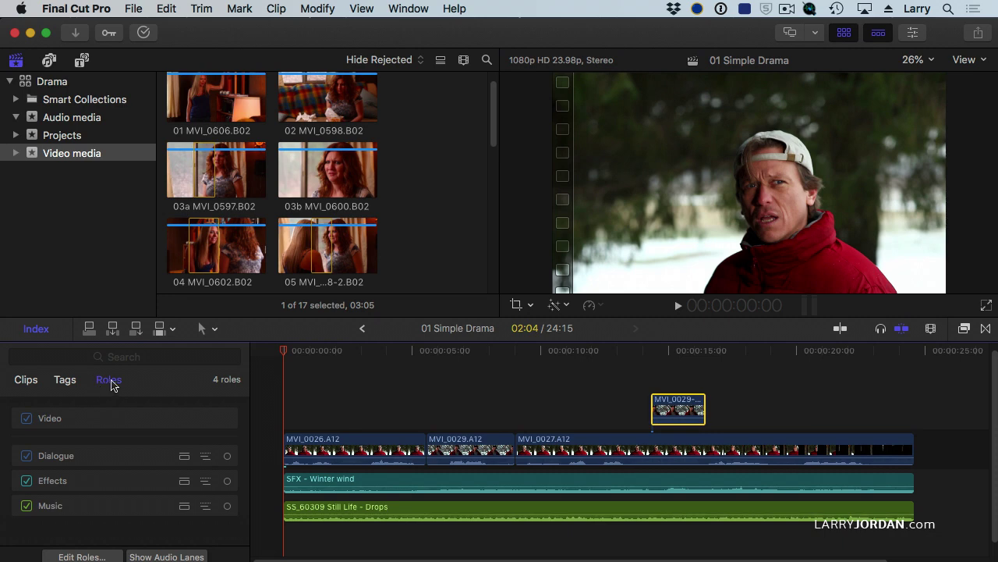
{"action": "left_click", "coordinate": [26, 456]}
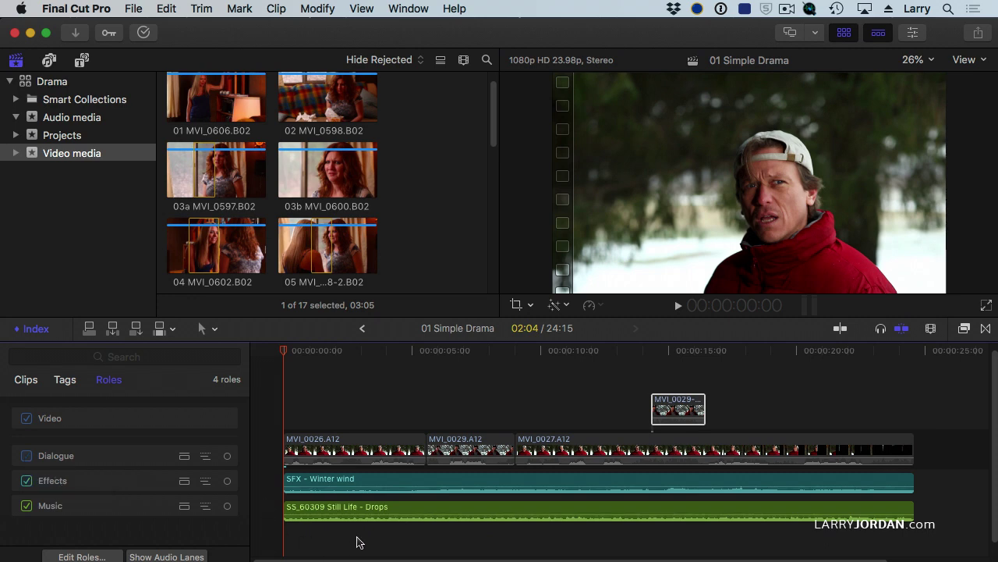
{"action": "left_click", "coordinate": [27, 456]}
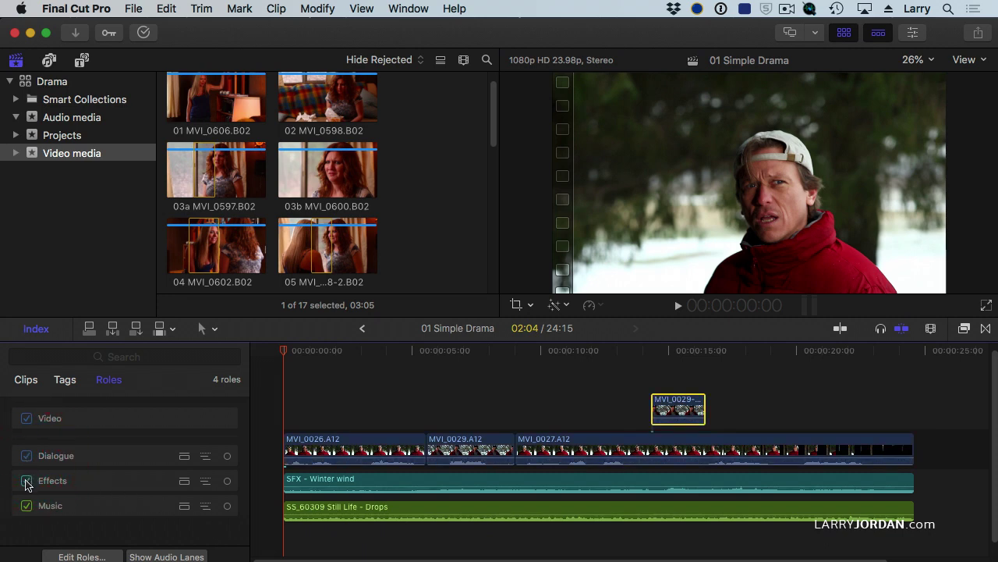
{"action": "left_click", "coordinate": [26, 481]}
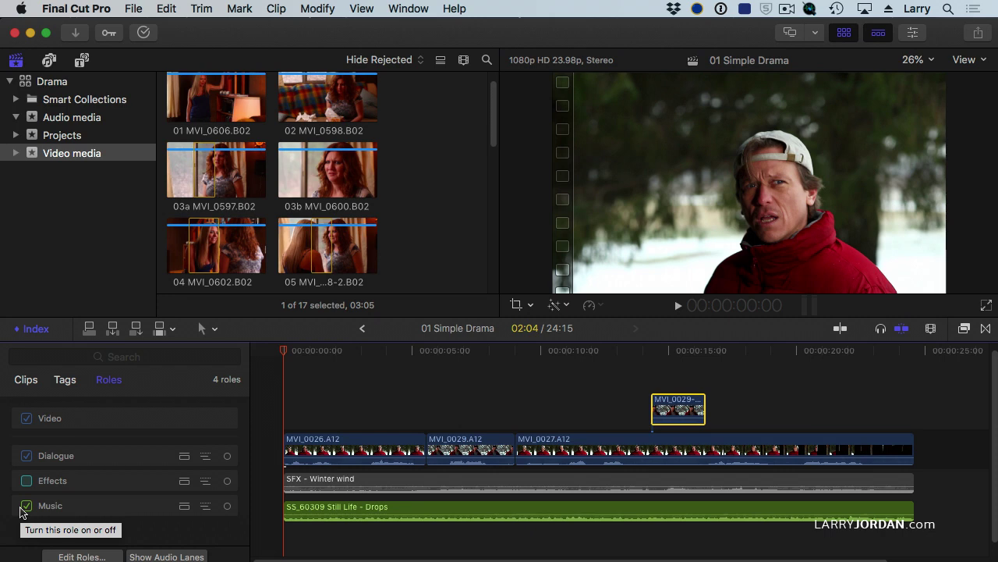
{"action": "left_click", "coordinate": [27, 480]}
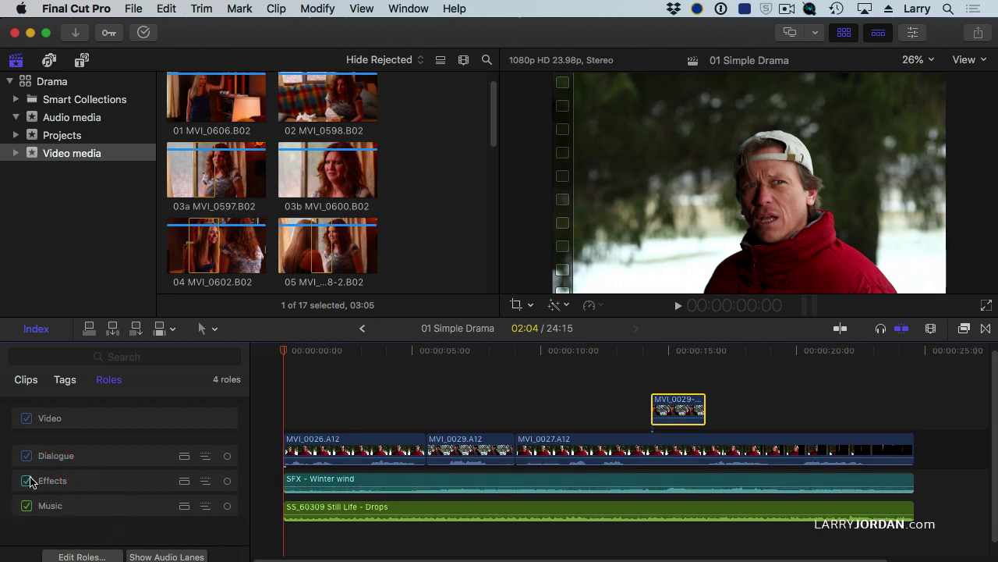
{"action": "left_click", "coordinate": [26, 506]}
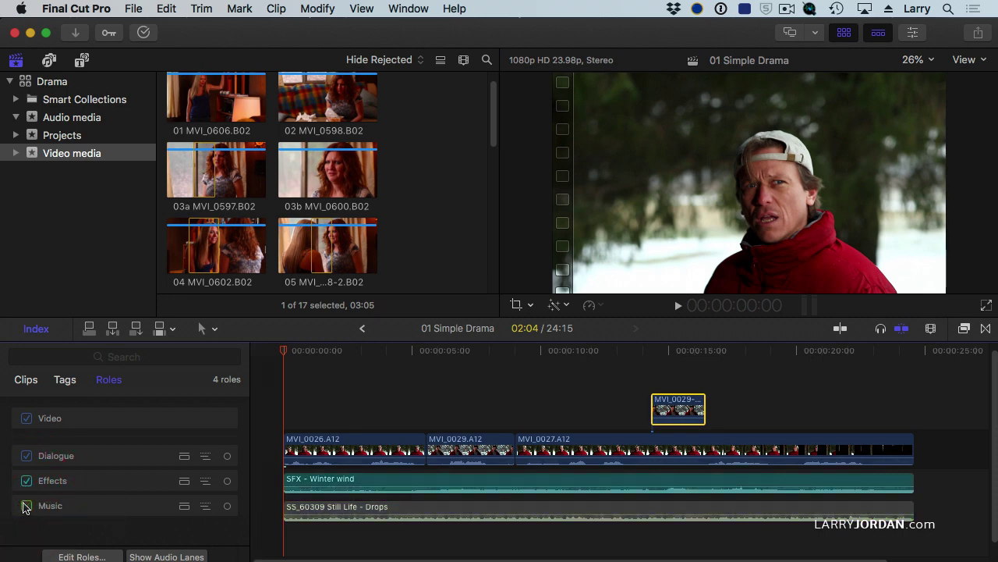
{"action": "left_click", "coordinate": [26, 480]}
{"action": "left_click", "coordinate": [26, 455]}
{"action": "left_click", "coordinate": [26, 505]}
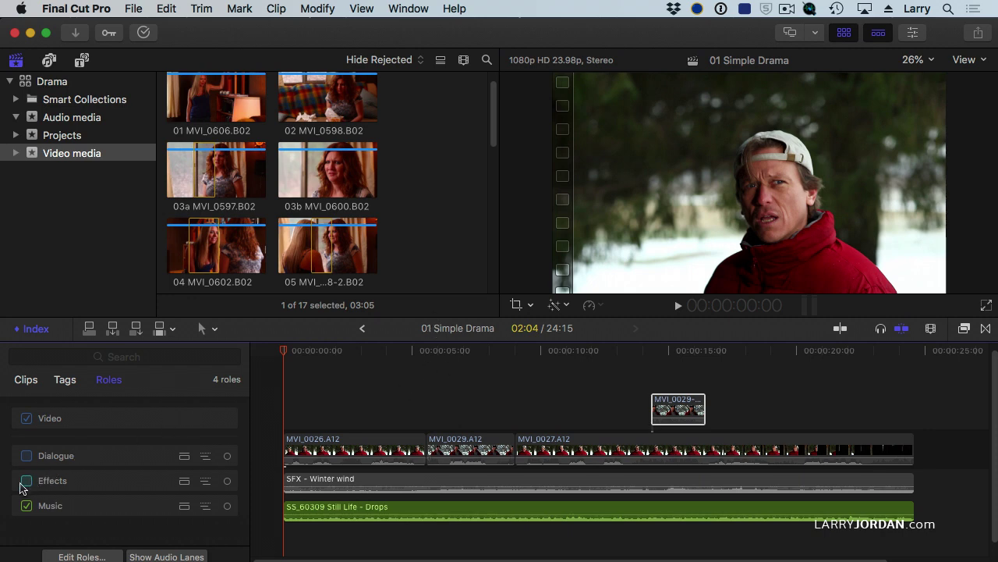
{"action": "left_click", "coordinate": [25, 481]}
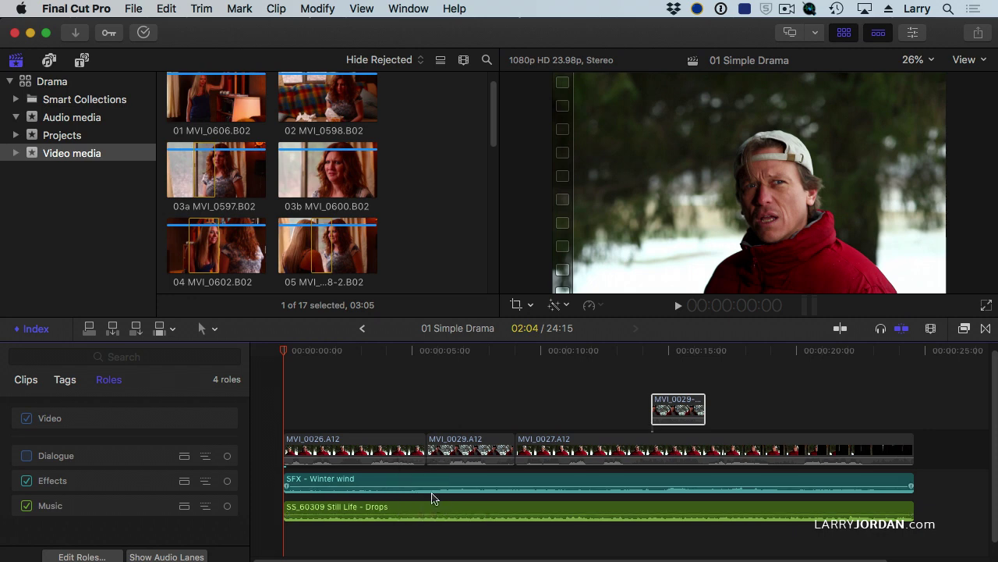
- Swap the Music and Effects role lanes, then restore Effects above Music
{"action": "left_click", "coordinate": [111, 508]}
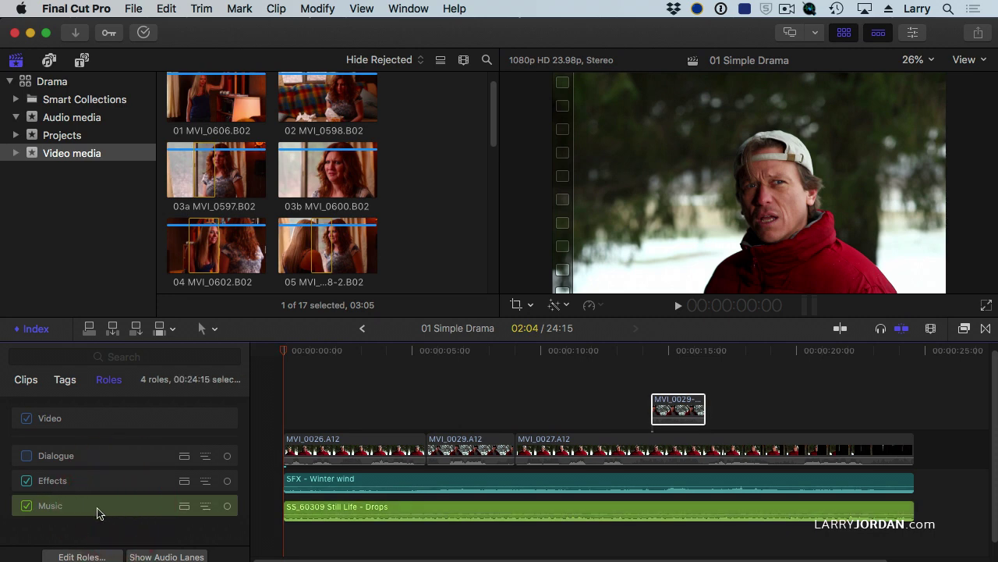
{"action": "left_click_drag", "start_coordinate": [90, 506], "coordinate": [94, 466]}
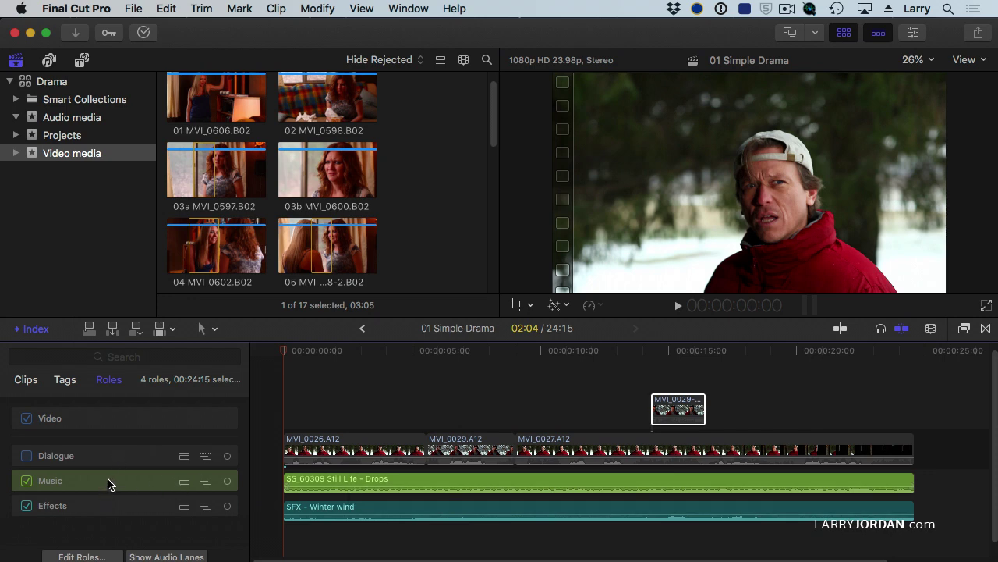
{"action": "left_click_drag", "start_coordinate": [104, 509], "coordinate": [99, 470]}
{"action": "left_click", "coordinate": [100, 481]}
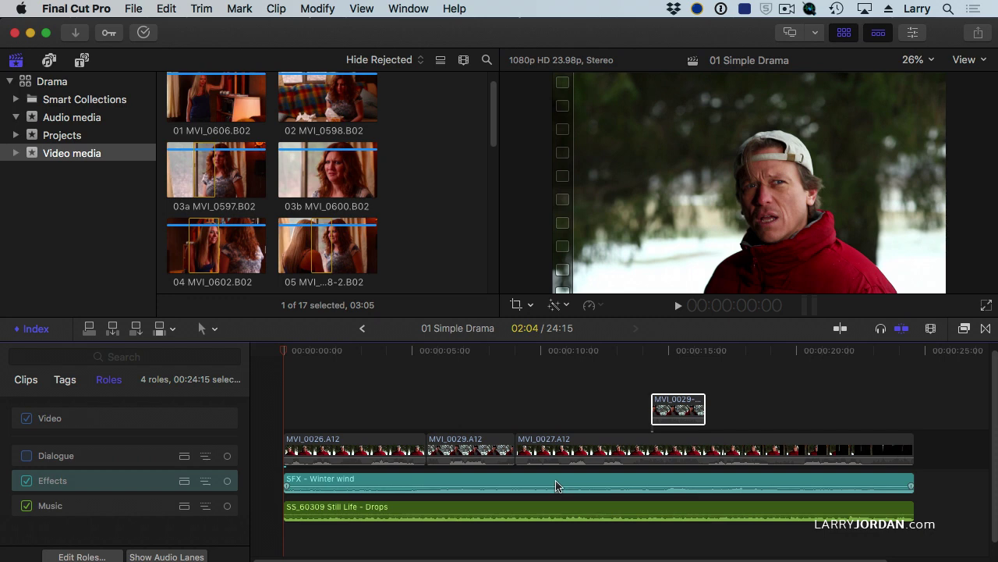
- Highlight the Music and Dialogue lanes, then switch the Dialogue role back on
{"action": "left_click", "coordinate": [109, 509]}
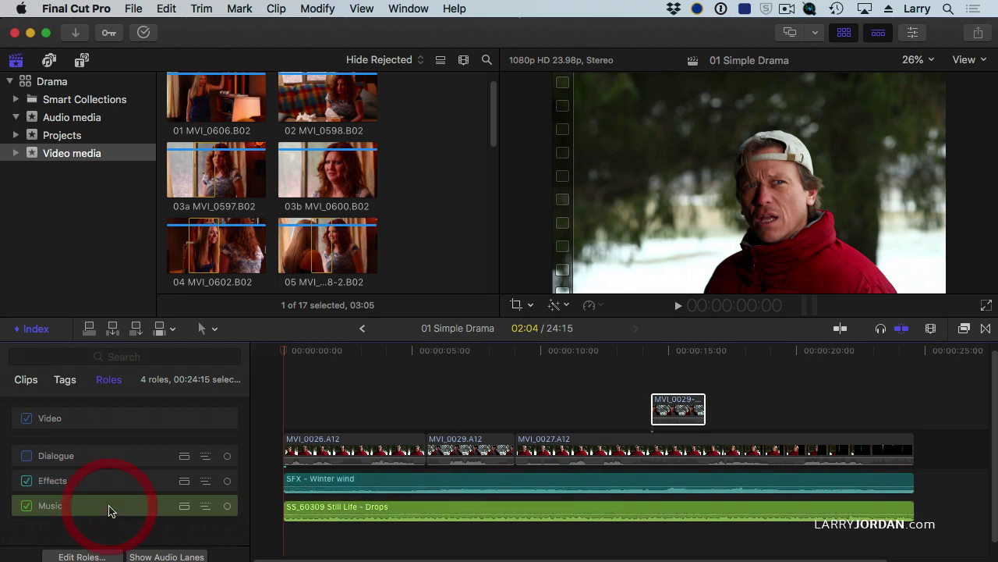
{"action": "left_click", "coordinate": [107, 456]}
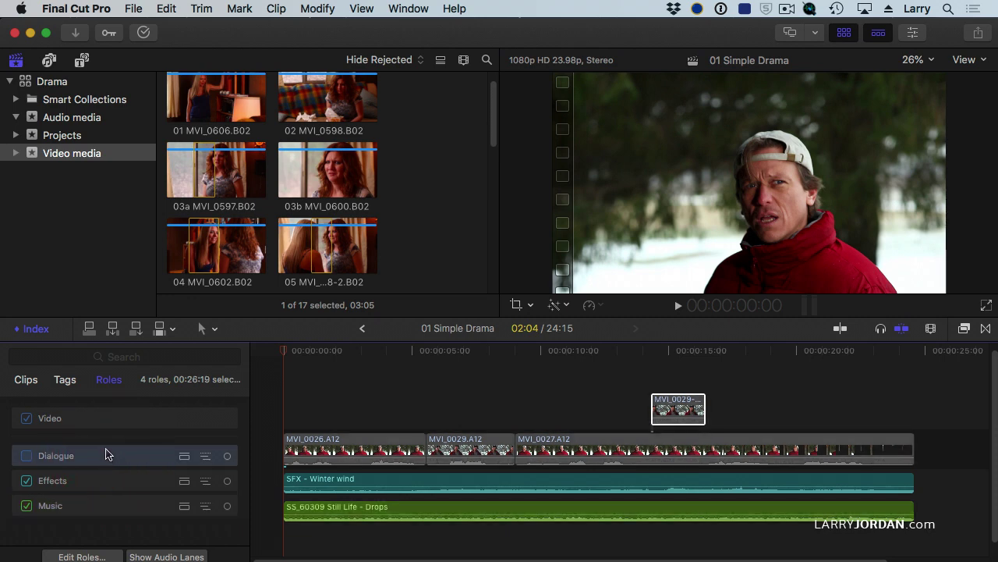
{"action": "left_click", "coordinate": [26, 457]}
- Open 02 Drama with Roles from the Projects list and zoom in on its timeline clips
{"action": "left_click", "coordinate": [112, 132]}
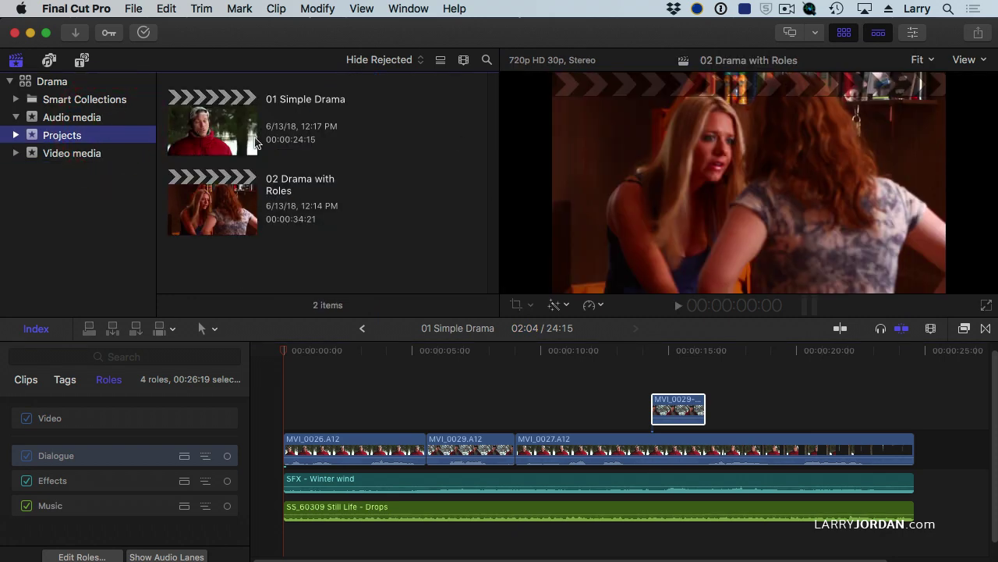
{"action": "double_click", "coordinate": [223, 216]}
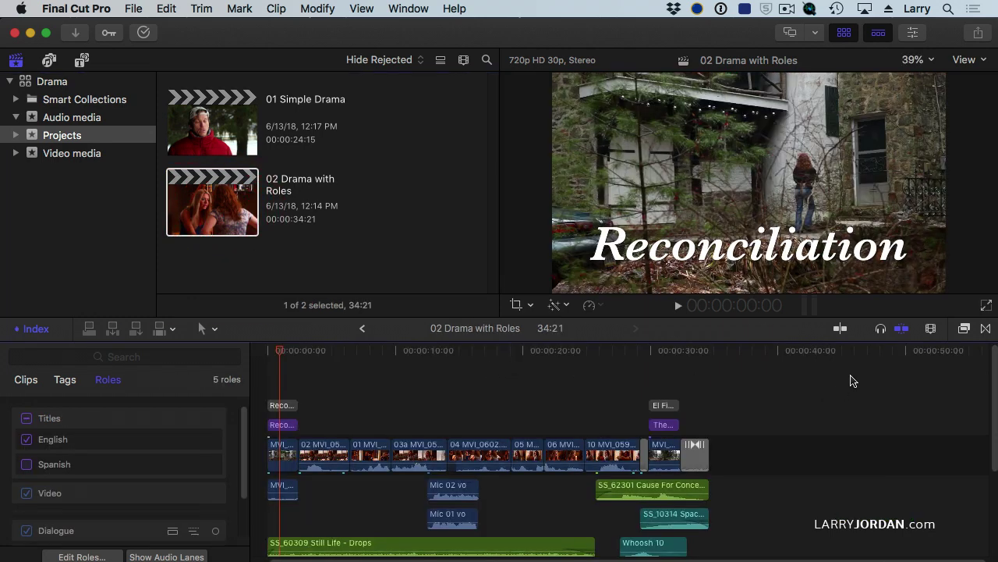
{"action": "key", "text": "super+equal"}
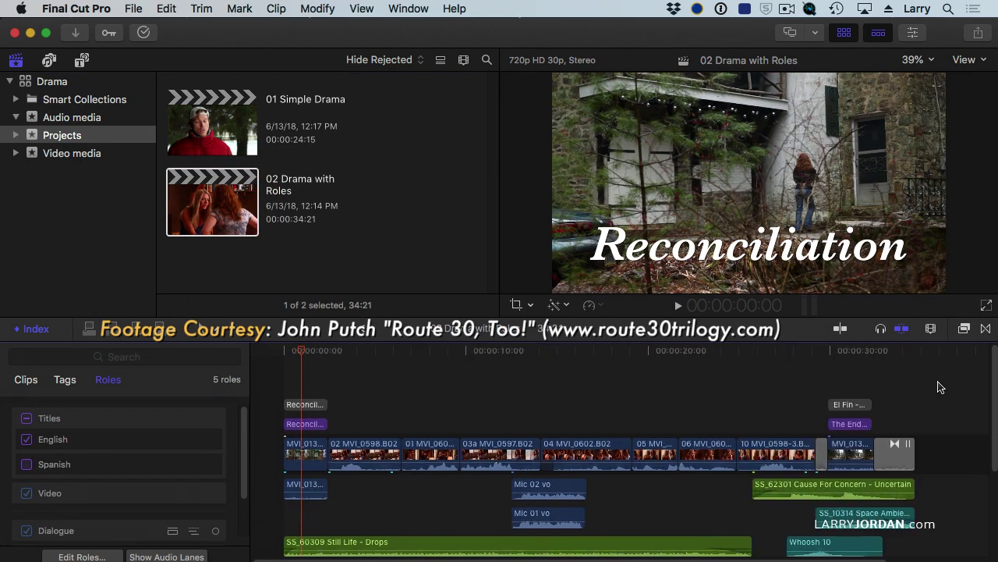
{"action": "scroll", "coordinate": [939, 386], "scroll_direction": "down", "scroll_amount": 2}
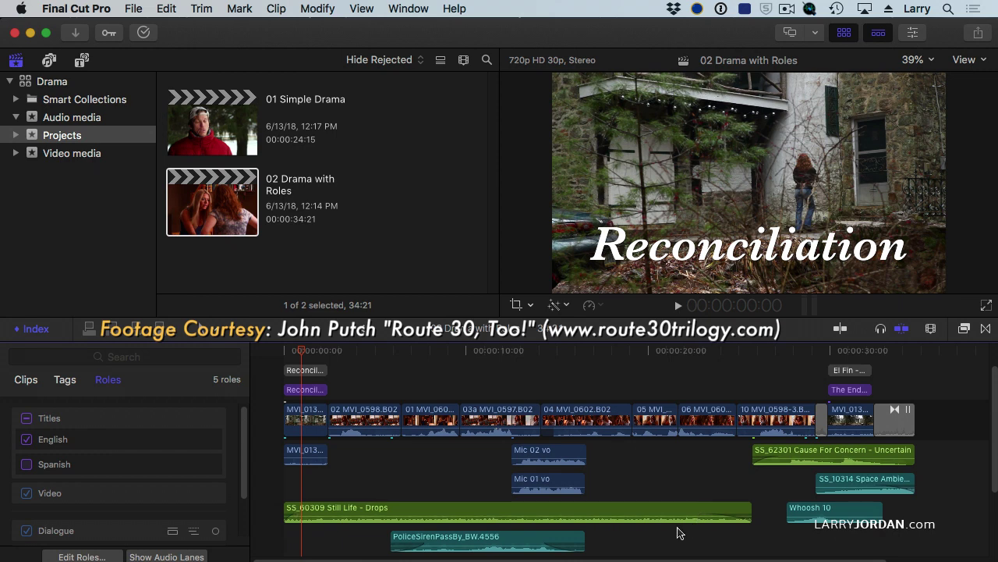
{"action": "scroll", "coordinate": [710, 464], "scroll_direction": "down", "scroll_amount": 4}
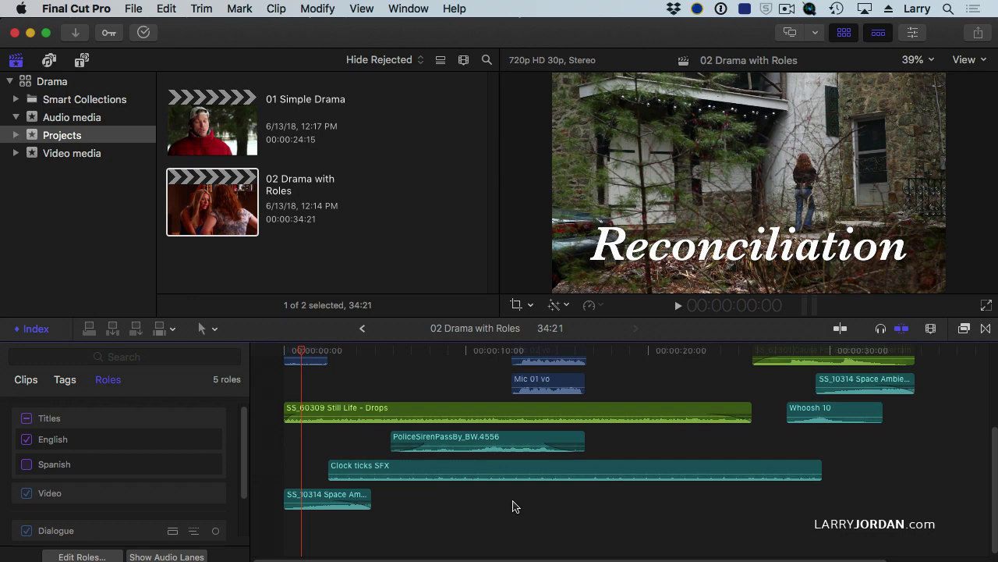
- Collapse the Titles role to hide its English and Spanish subroles
{"action": "left_click", "coordinate": [187, 418]}
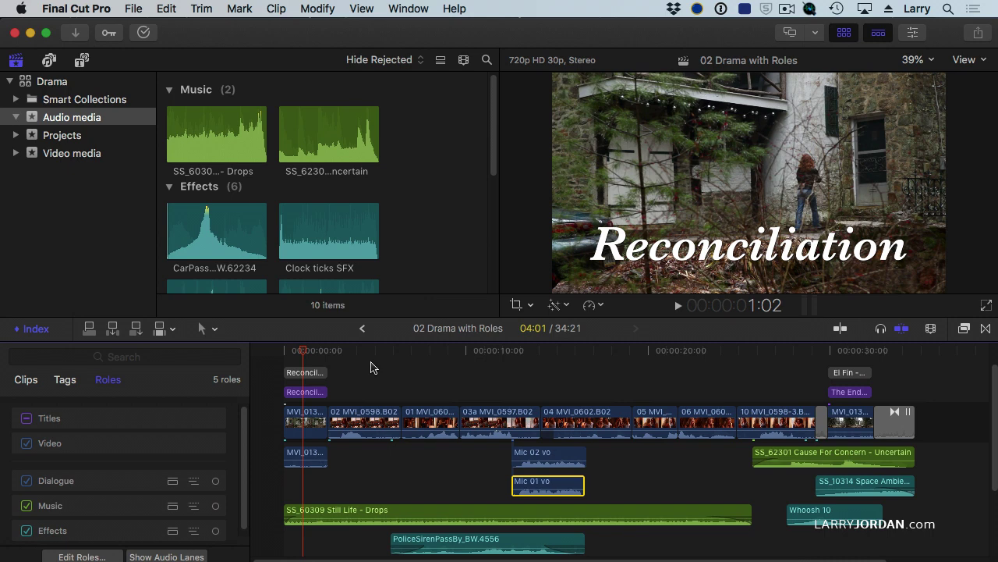
- Select the opening title clips, expand Titles, and switch English titles off and Spanish on
{"action": "left_click", "coordinate": [306, 392]}
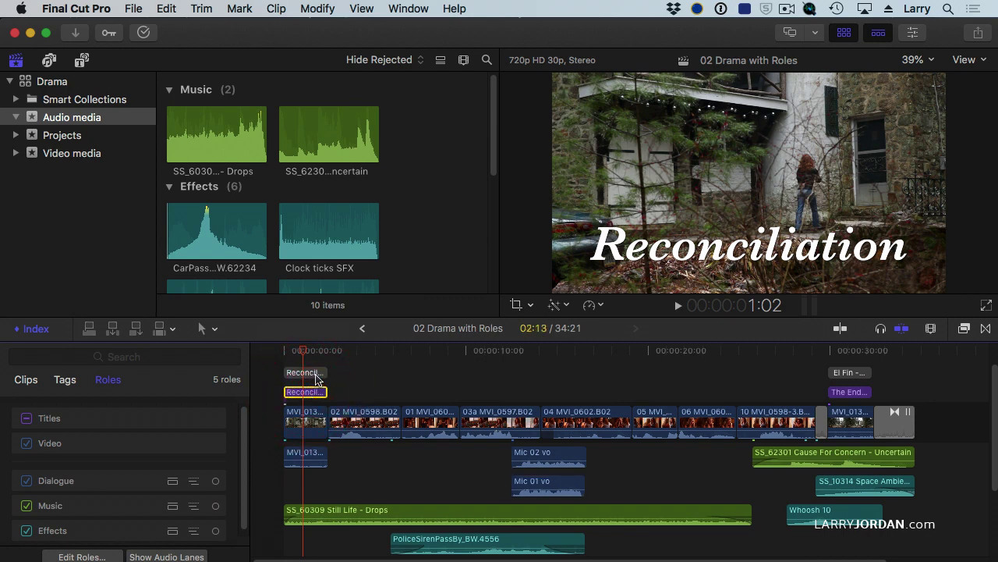
{"action": "left_click", "coordinate": [316, 373]}
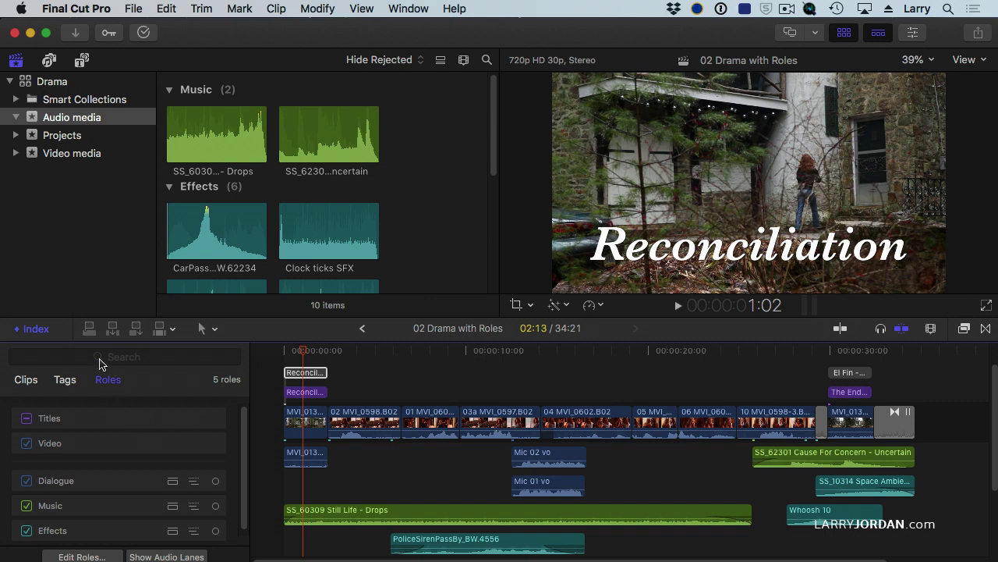
{"action": "left_click", "coordinate": [168, 420]}
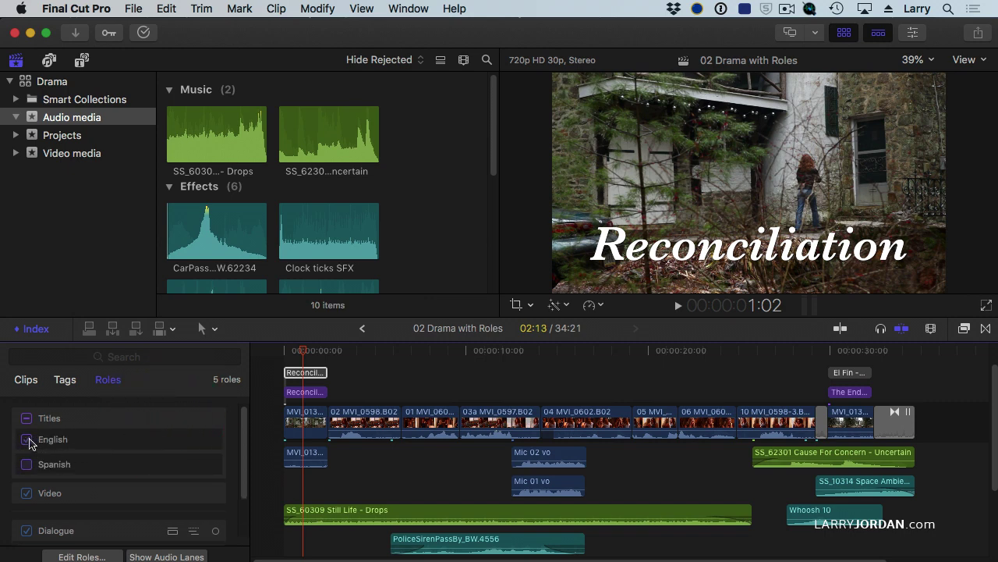
{"action": "left_click", "coordinate": [28, 441]}
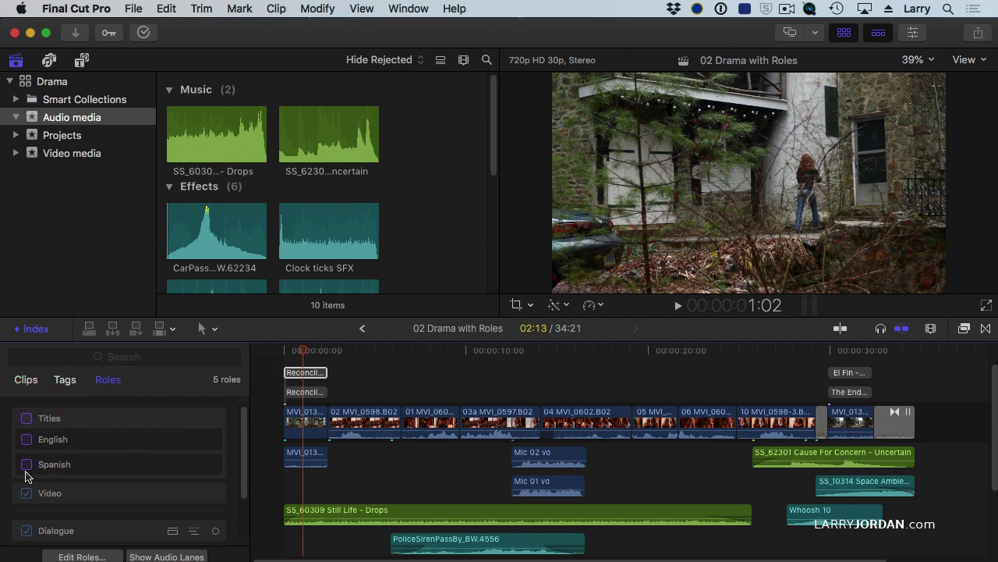
{"action": "left_click", "coordinate": [27, 465]}
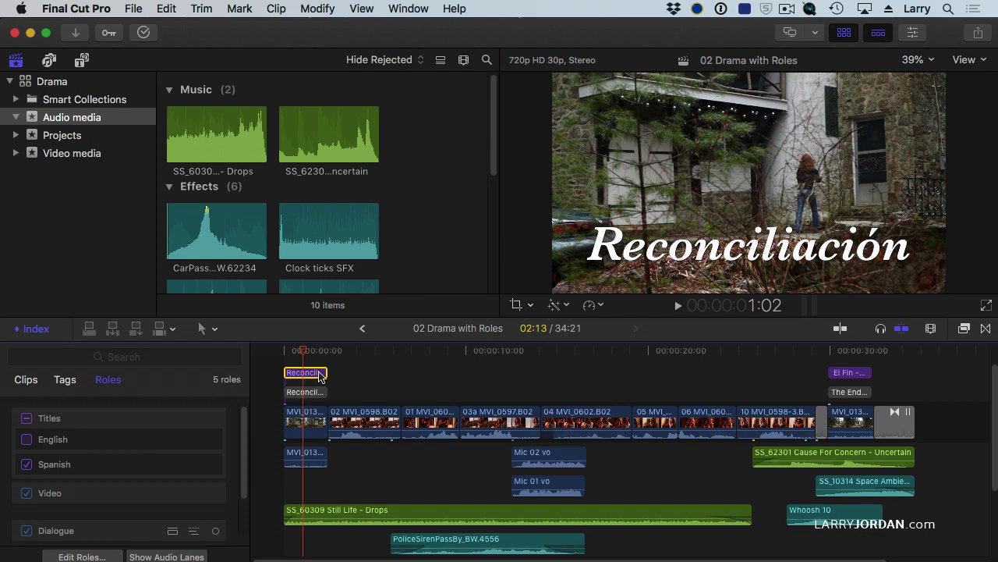
- Check the closing El Fin title, ending with English titles off and Spanish on
{"action": "left_click", "coordinate": [852, 351]}
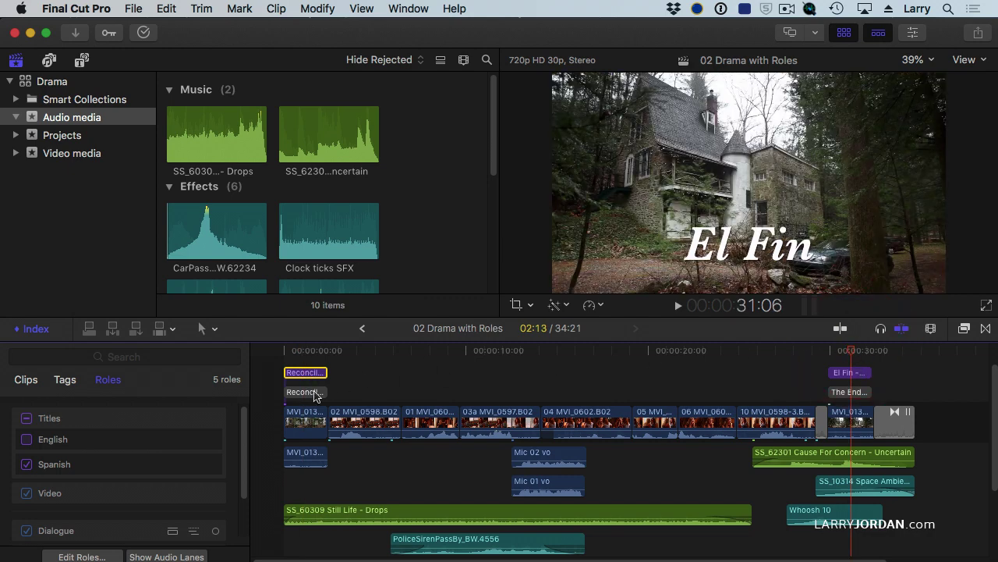
{"action": "left_click", "coordinate": [28, 439]}
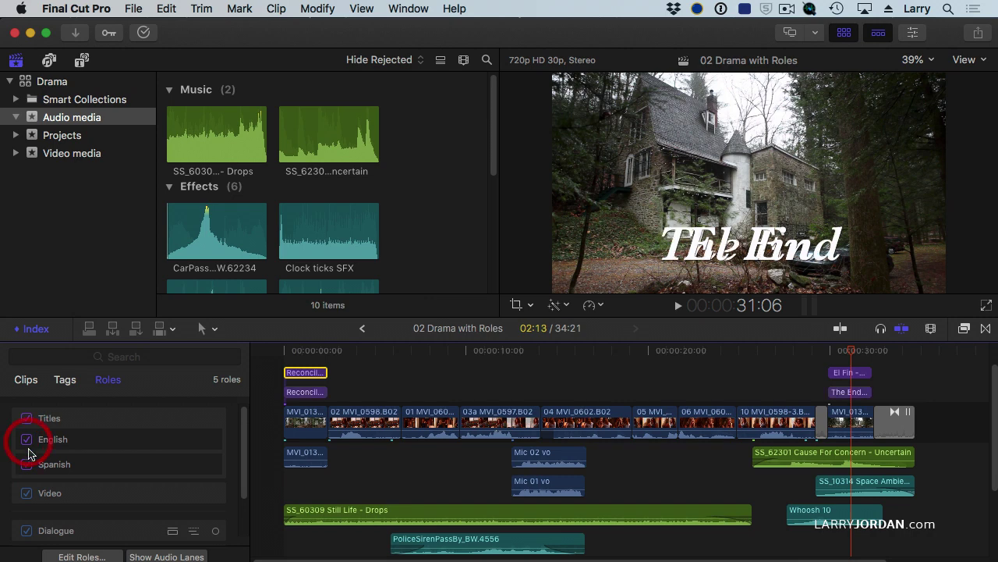
{"action": "left_click", "coordinate": [31, 464]}
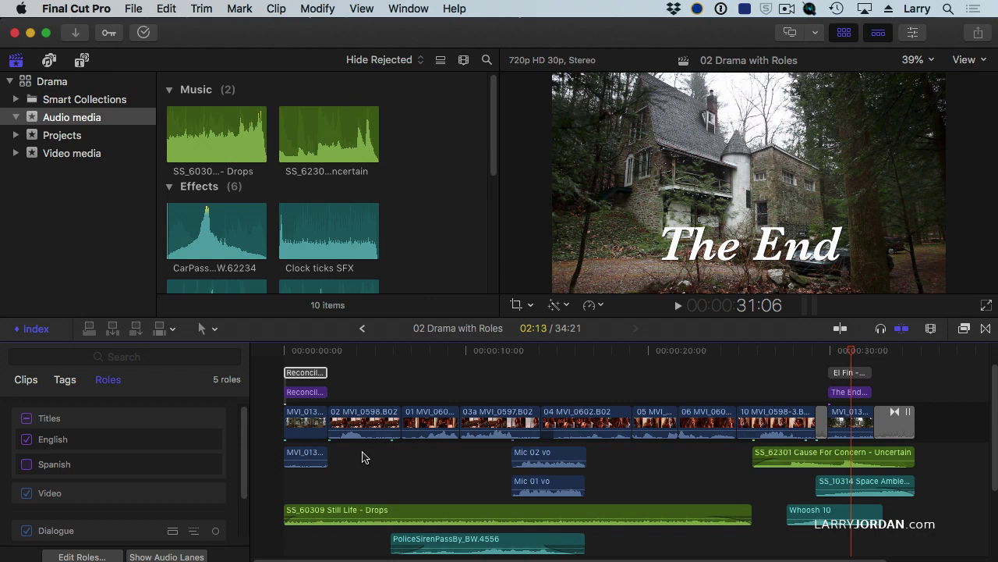
{"action": "left_click", "coordinate": [27, 464]}
{"action": "left_click", "coordinate": [26, 440]}
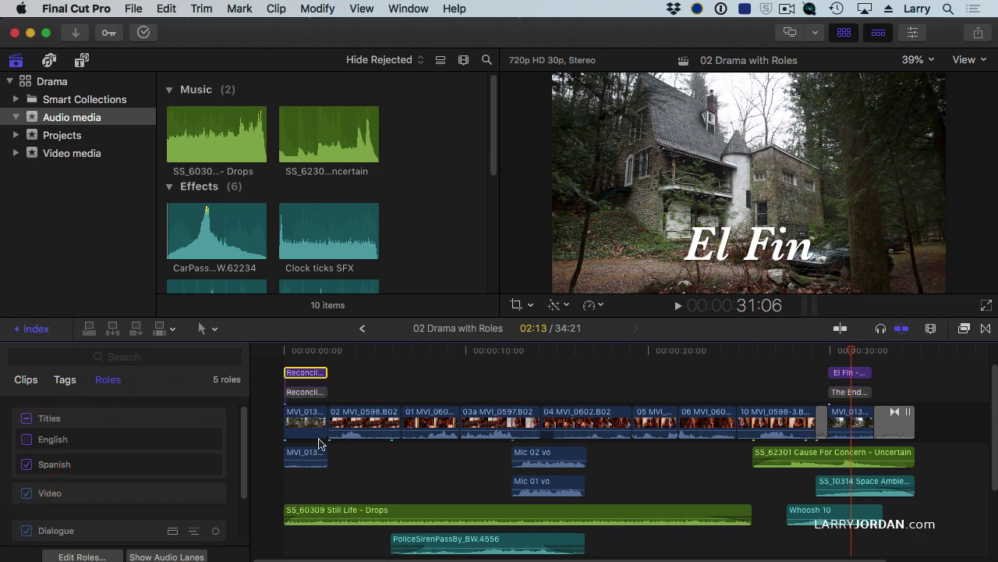
{"action": "left_click", "coordinate": [27, 439]}
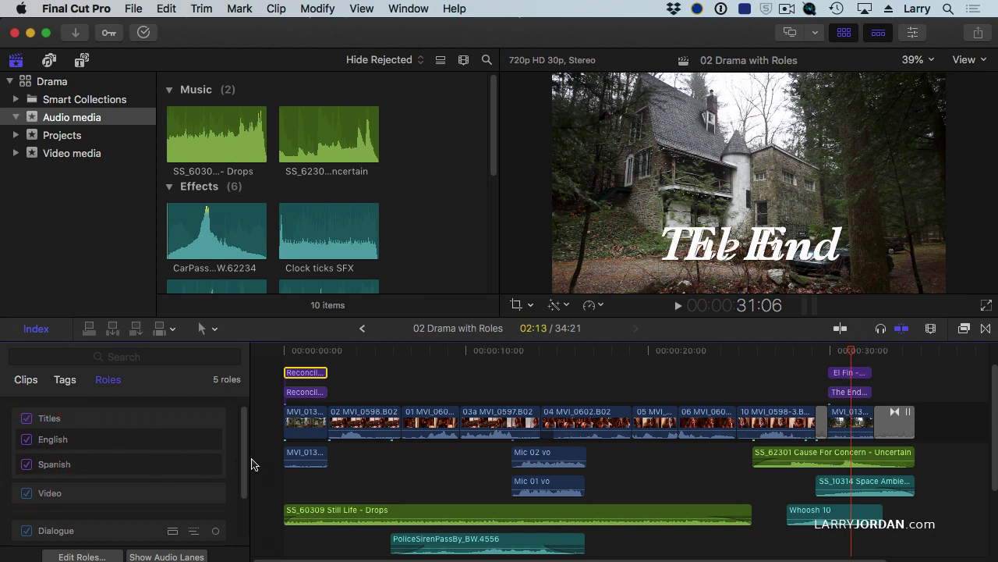
{"action": "left_click", "coordinate": [26, 440]}
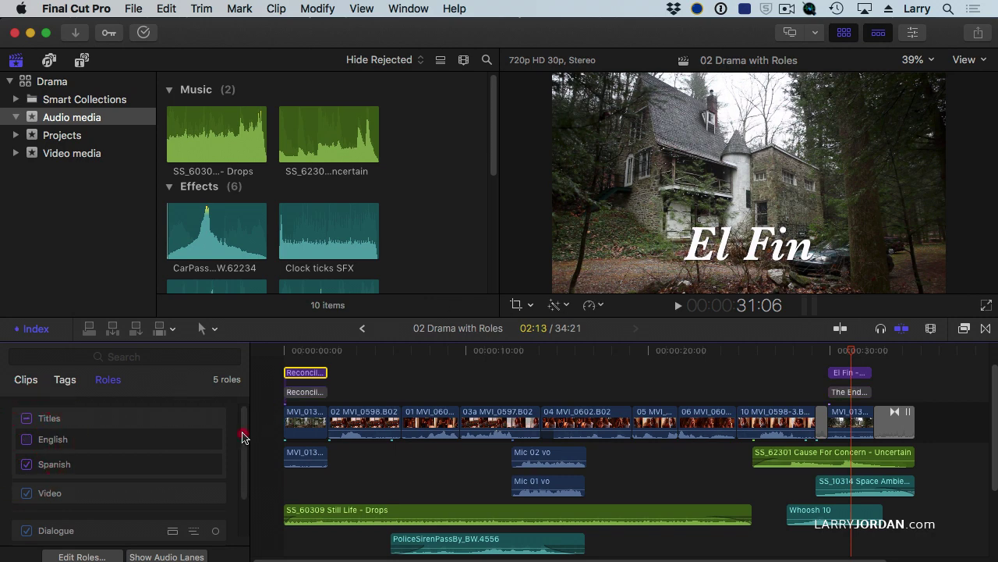
{"action": "scroll", "coordinate": [241, 434], "scroll_direction": "down", "scroll_amount": 3}
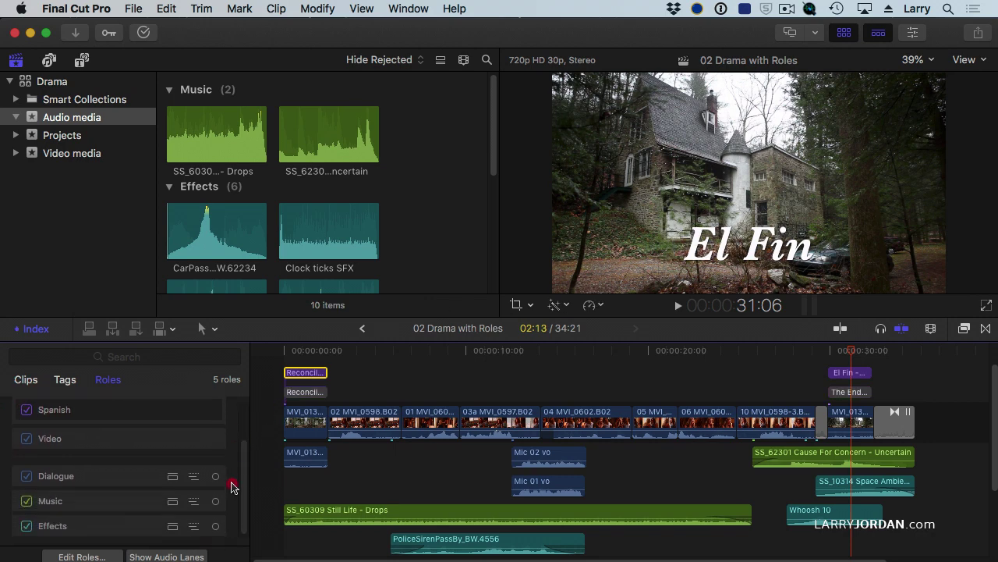
- Select all Dialogue-role clips and collect them into a dedicated Dialogue audio lane
{"action": "left_click", "coordinate": [62, 476]}
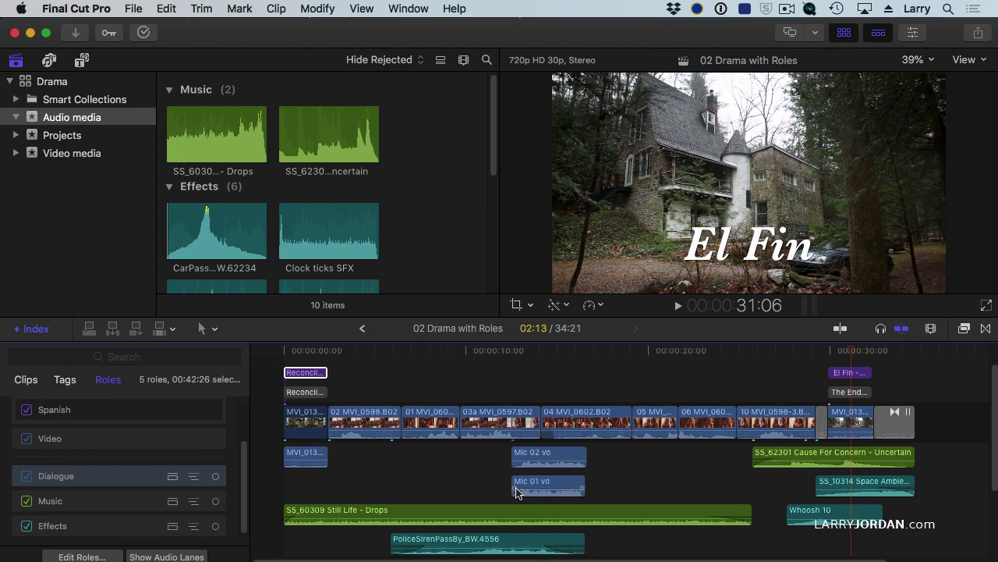
{"action": "left_click", "coordinate": [172, 477]}
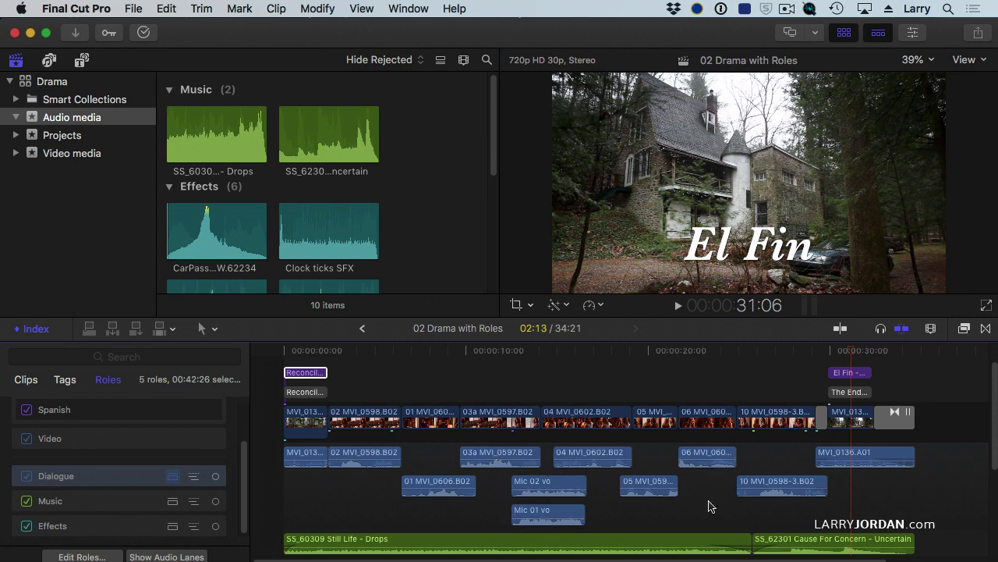
- Enable Clip Roles in Clip Appearance so labels read like 'Mic 02 vo, Spanish'
{"action": "left_click", "coordinate": [931, 329]}
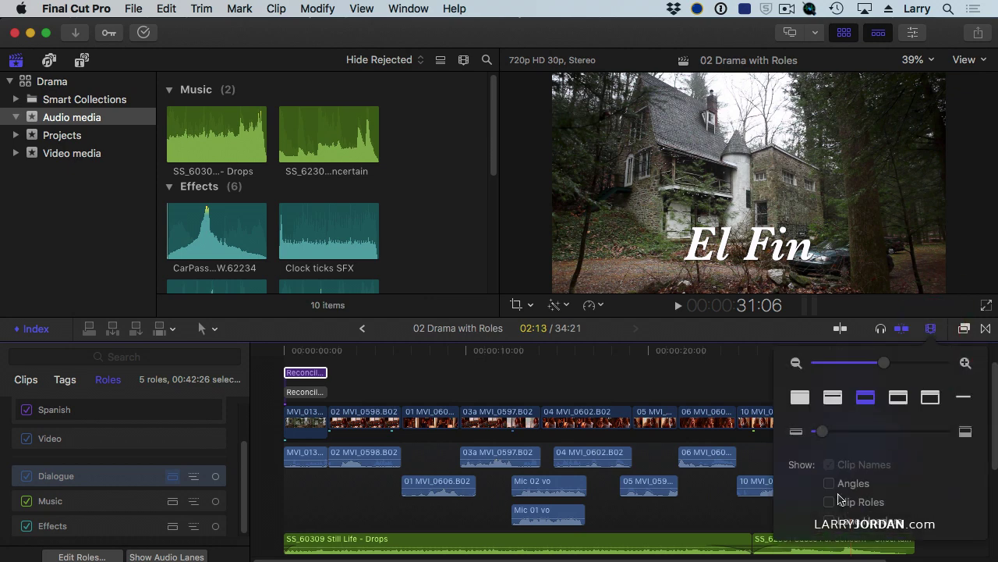
{"action": "left_click", "coordinate": [830, 502]}
{"action": "key", "text": "Escape"}
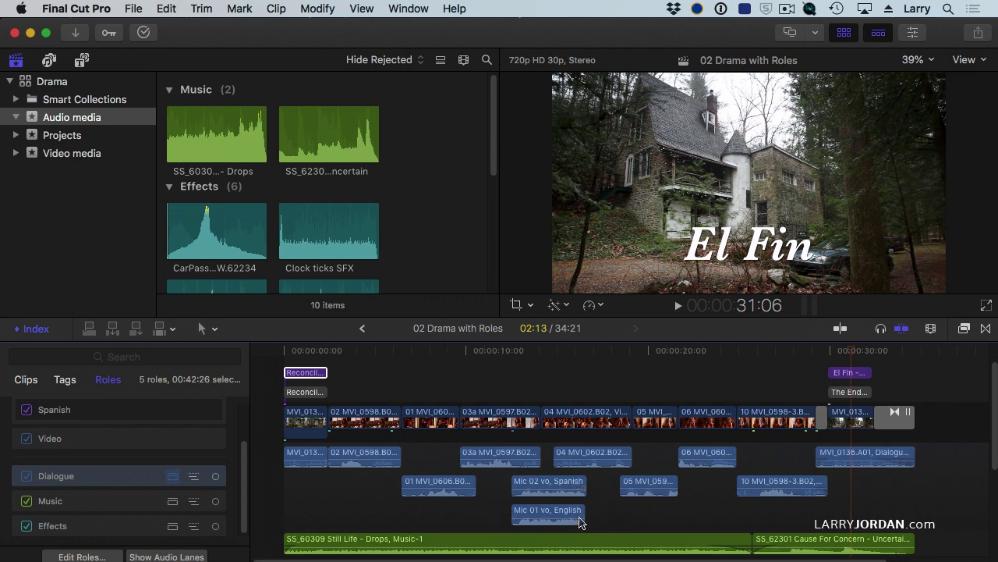
{"action": "mouse_move", "coordinate": [574, 514]}
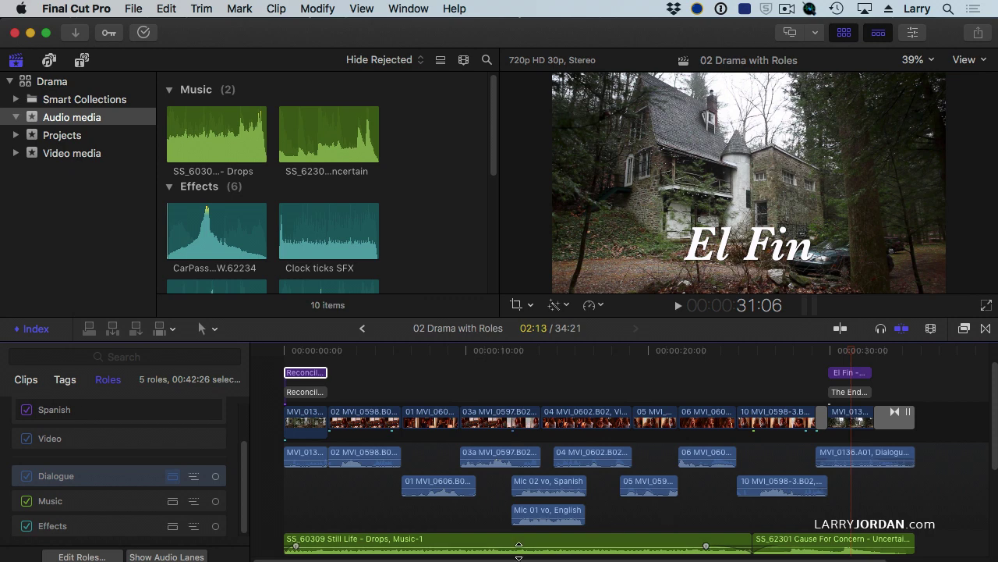
- Split the Dialogue lane into English and Spanish subrole lanes and try toggling each language
{"action": "left_click", "coordinate": [193, 478]}
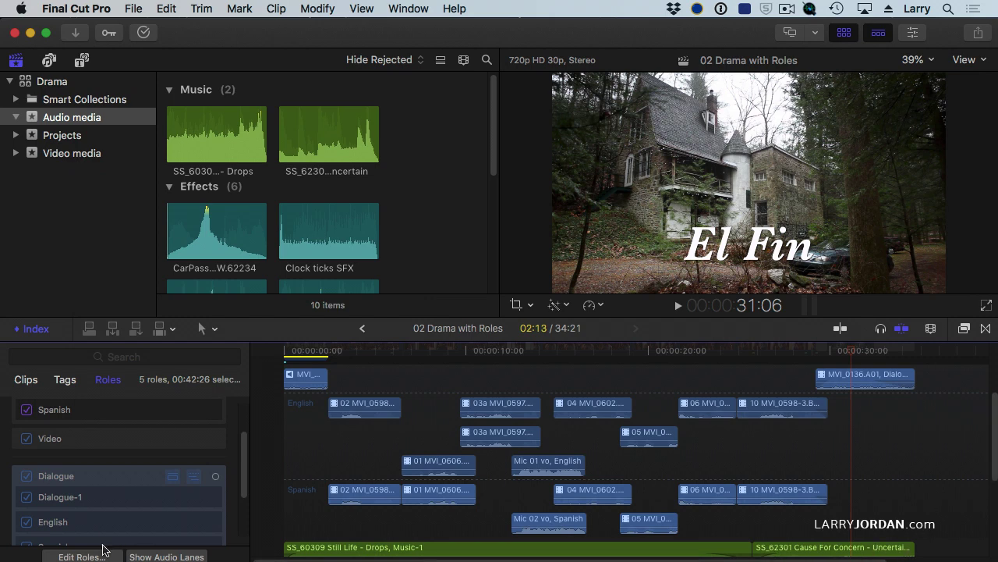
{"action": "scroll", "coordinate": [107, 535], "scroll_direction": "down", "scroll_amount": 3}
{"action": "left_click", "coordinate": [28, 482]}
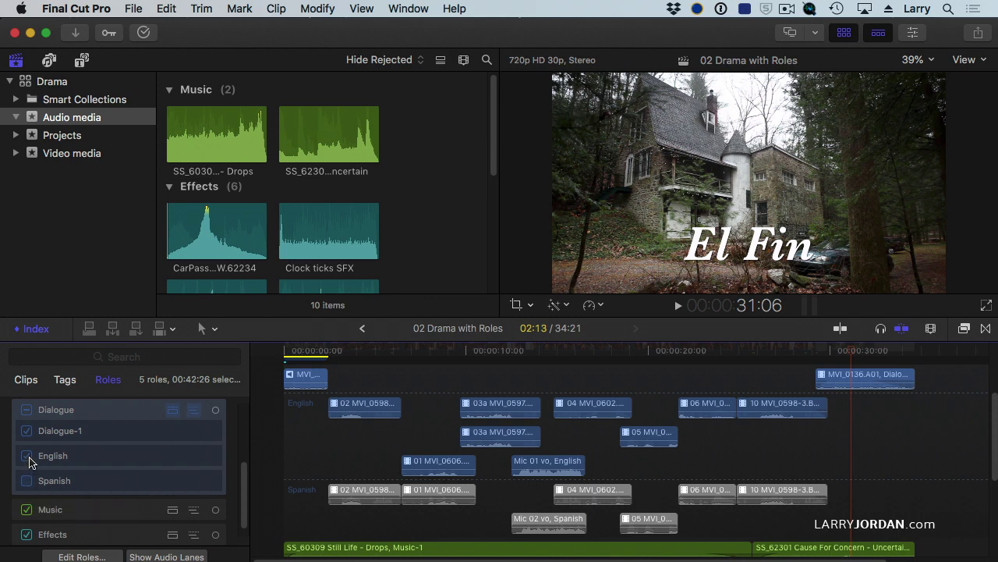
{"action": "left_click", "coordinate": [27, 455]}
{"action": "left_click", "coordinate": [26, 481]}
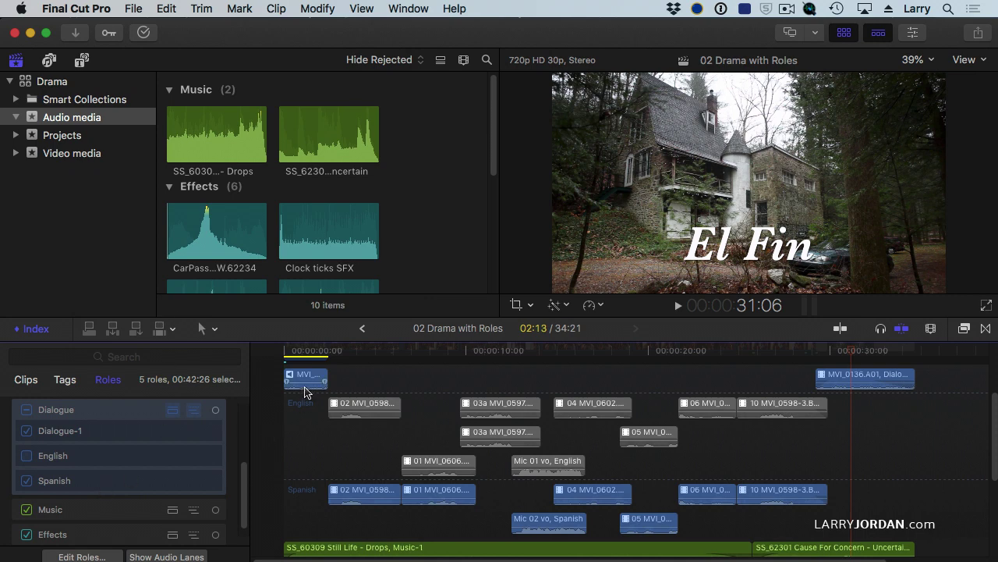
- Preview the Reconciliación and El Fin titles, leaving English dialogue on and Spanish off
{"action": "left_click", "coordinate": [295, 351]}
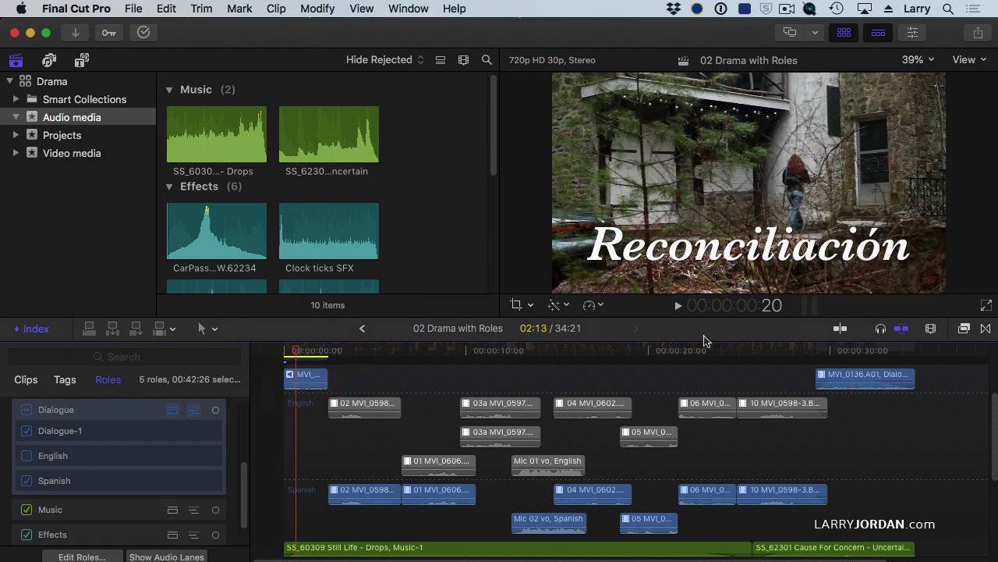
{"action": "left_click", "coordinate": [853, 351]}
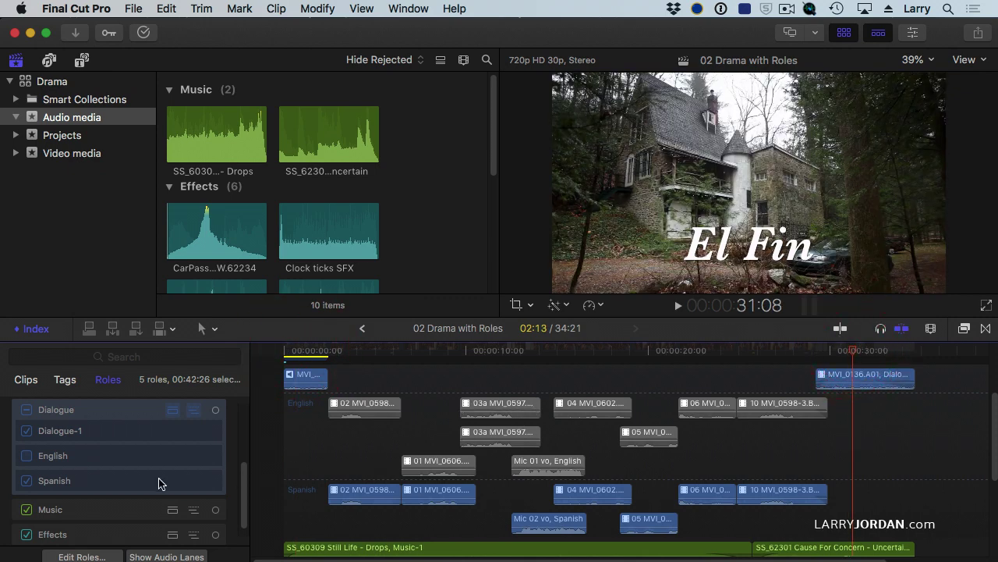
{"action": "left_click", "coordinate": [28, 431]}
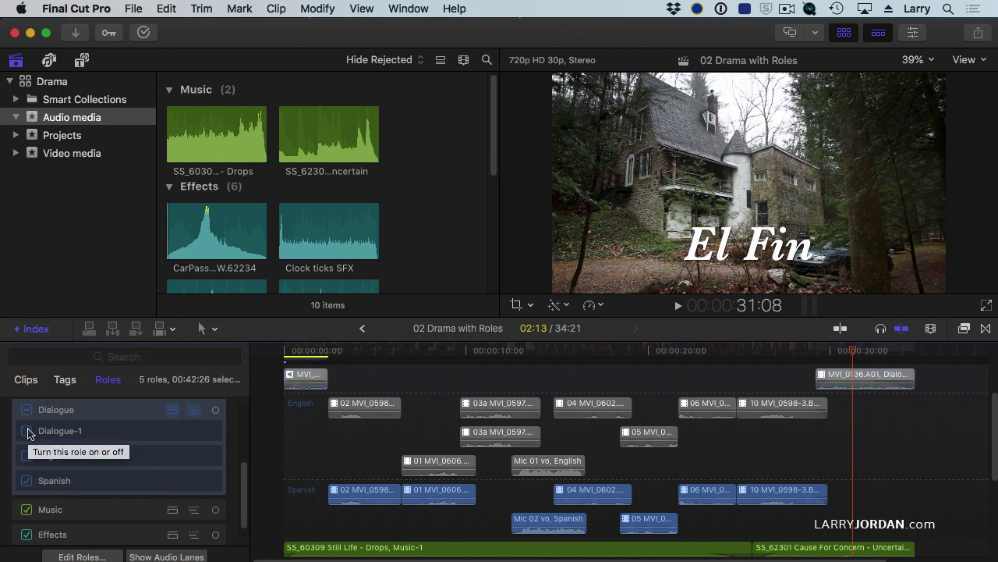
{"action": "left_click", "coordinate": [27, 431]}
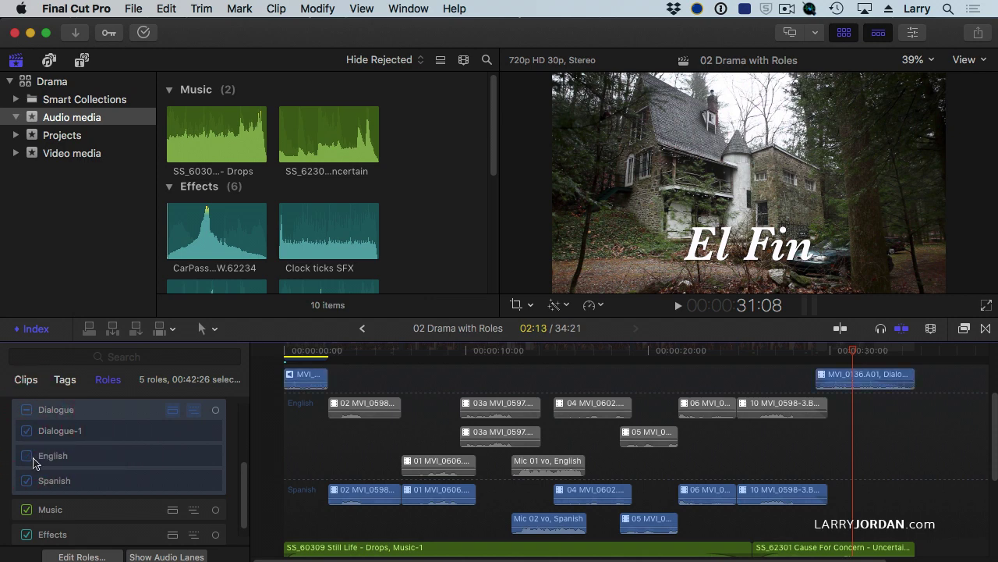
{"action": "left_click", "coordinate": [29, 456]}
{"action": "left_click", "coordinate": [29, 482]}
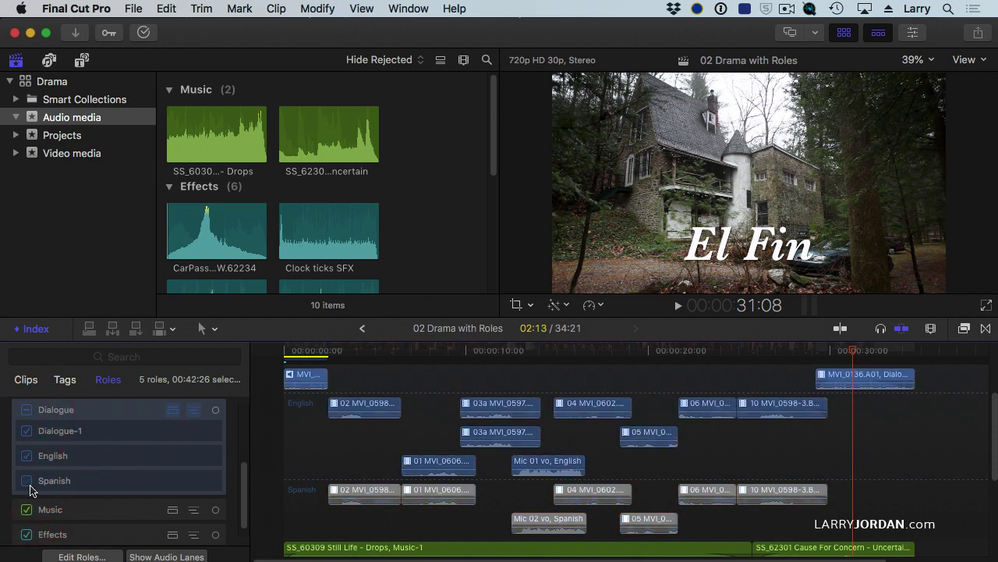
- Focus on the Dialogue role so Music and Effects lanes shrink to thin lines
{"action": "scroll", "coordinate": [713, 445], "scroll_direction": "down", "scroll_amount": 5}
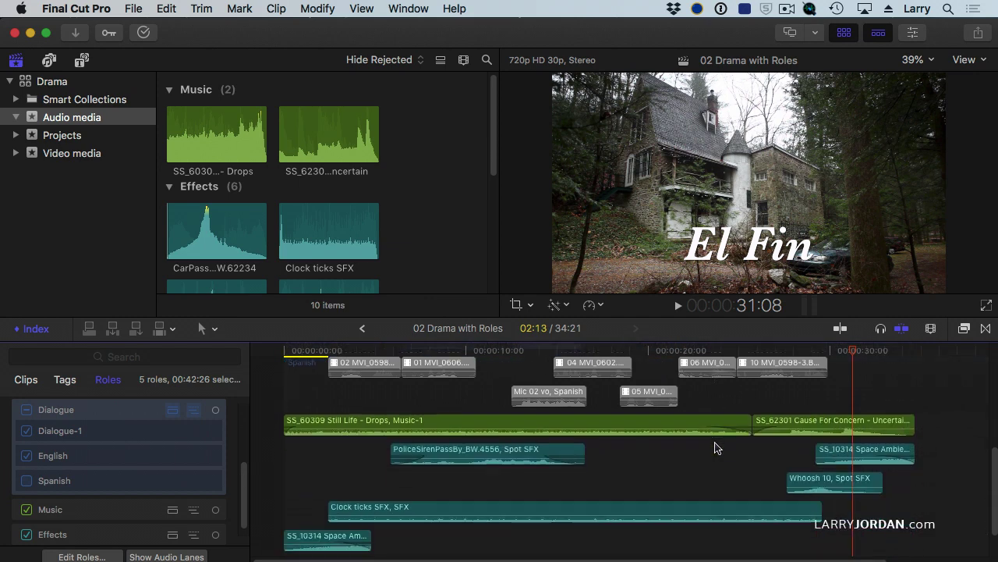
{"action": "scroll", "coordinate": [715, 447], "scroll_direction": "down", "scroll_amount": 2}
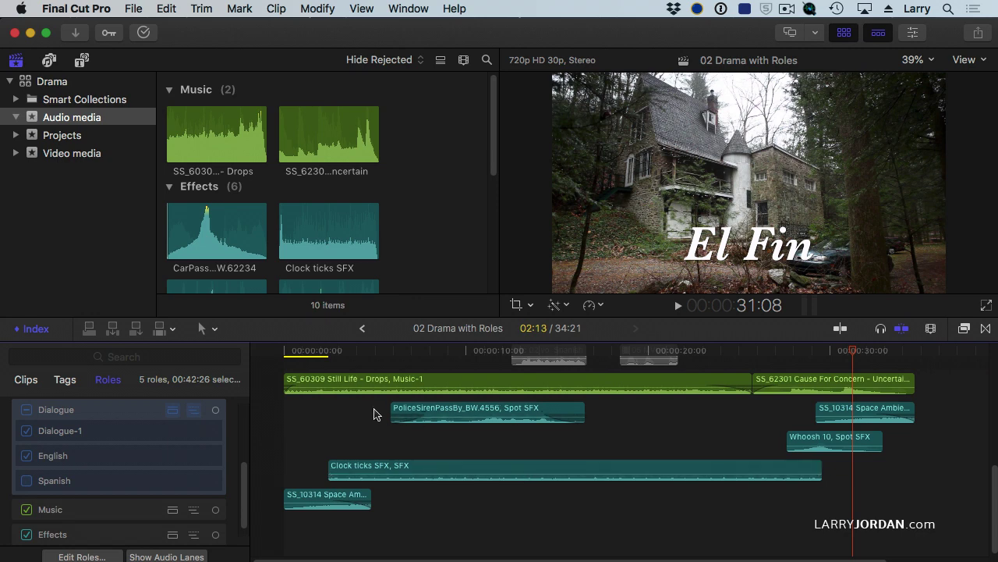
{"action": "left_click", "coordinate": [216, 411]}
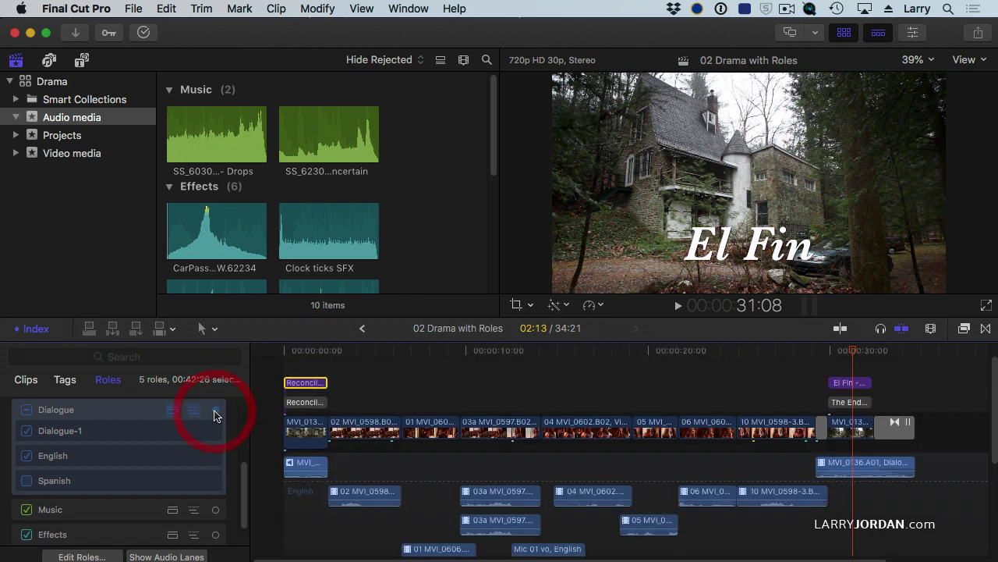
{"action": "scroll", "coordinate": [412, 461], "scroll_direction": "down", "scroll_amount": 5}
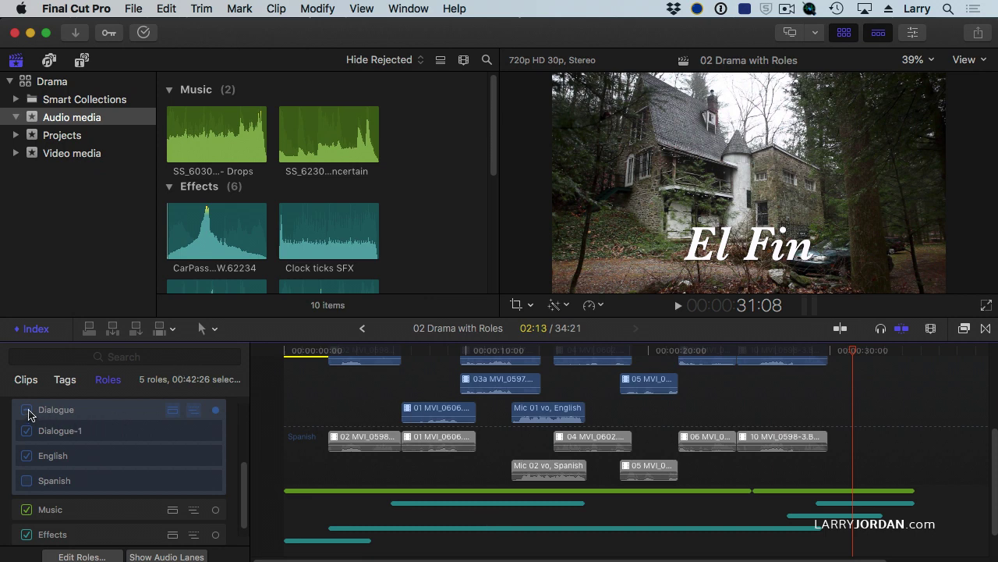
- Re-enable both dialogue subroles and turn off Dialogue focus, restoring full-size Music and Effects clips
{"action": "left_click", "coordinate": [27, 411]}
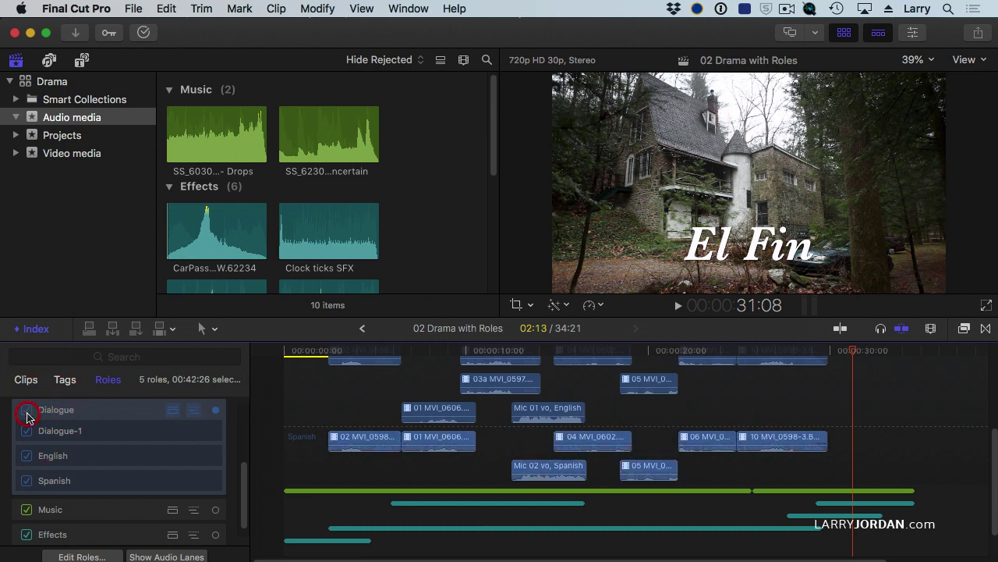
{"action": "left_click", "coordinate": [27, 411]}
{"action": "left_click", "coordinate": [216, 410]}
{"action": "left_click", "coordinate": [216, 410]}
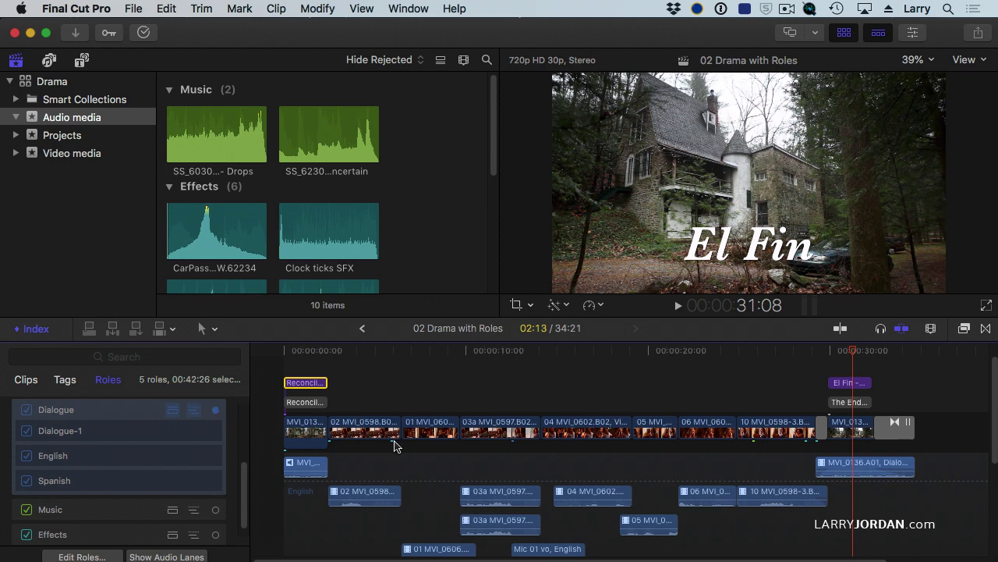
{"action": "scroll", "coordinate": [392, 442], "scroll_direction": "down", "scroll_amount": 3}
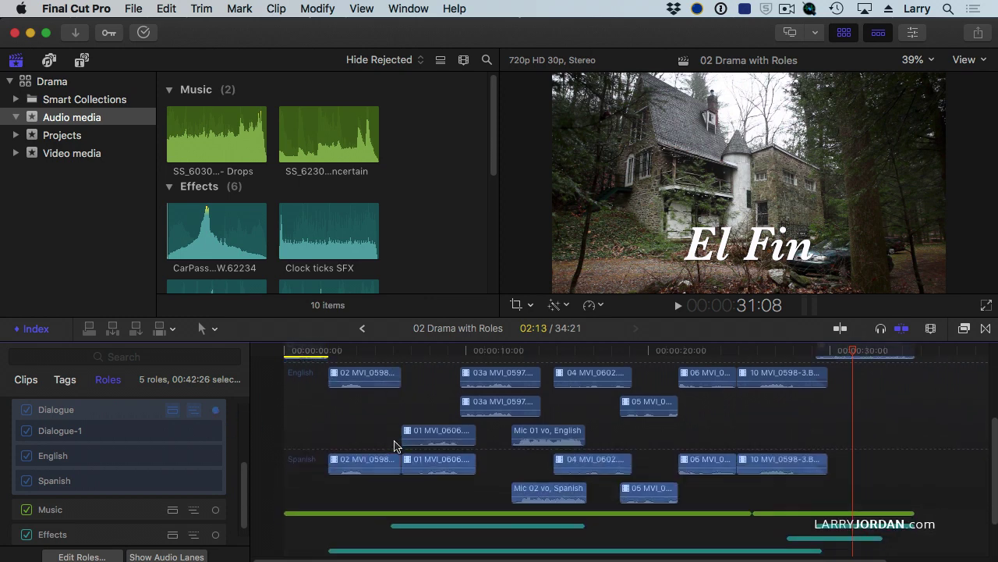
{"action": "left_click", "coordinate": [216, 411]}
- Merge the English and Spanish dialogue lanes back into a single Dialogue lane
{"action": "left_click", "coordinate": [195, 414]}
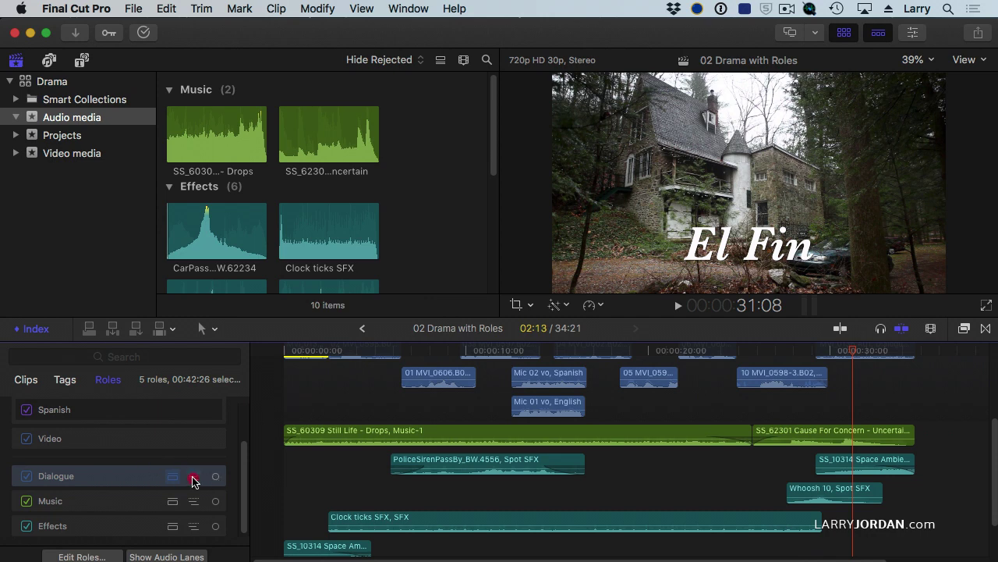
{"action": "left_click", "coordinate": [194, 477]}
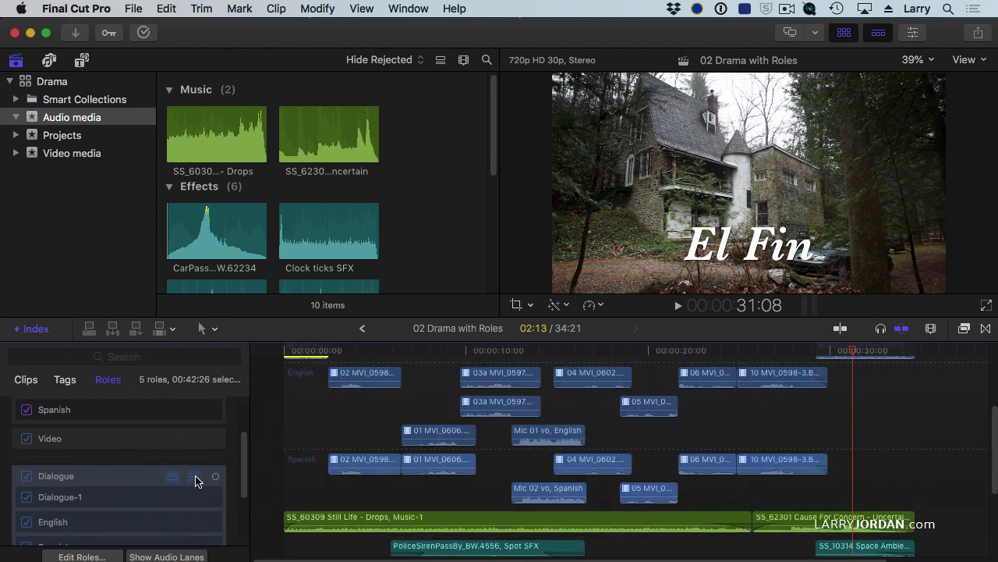
{"action": "left_click", "coordinate": [173, 476]}
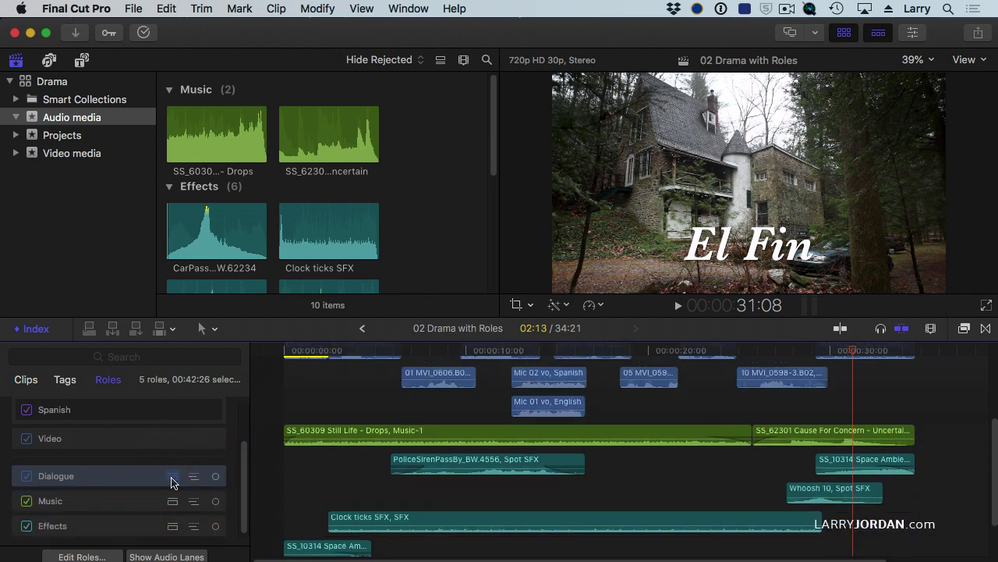